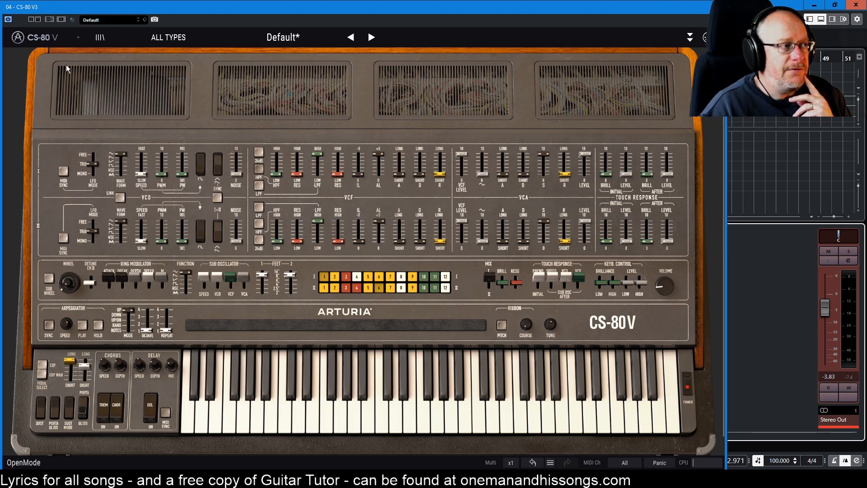
click(181, 43)
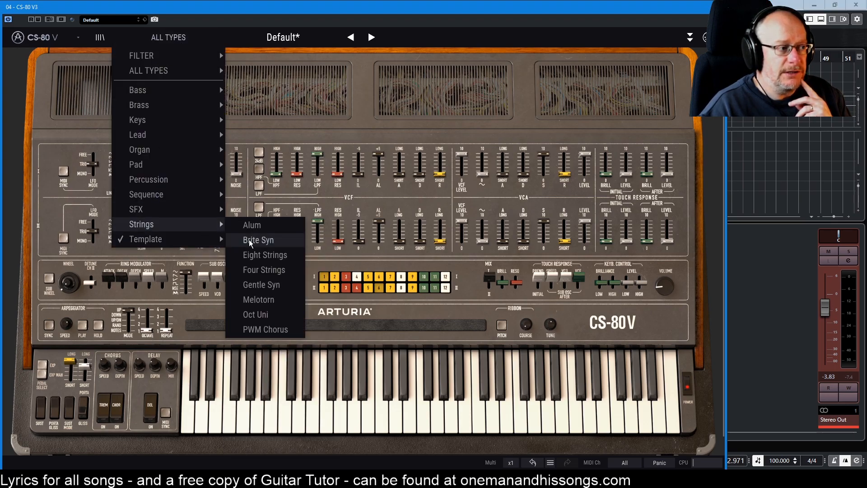
mouse_move(184, 240)
click(530, 45)
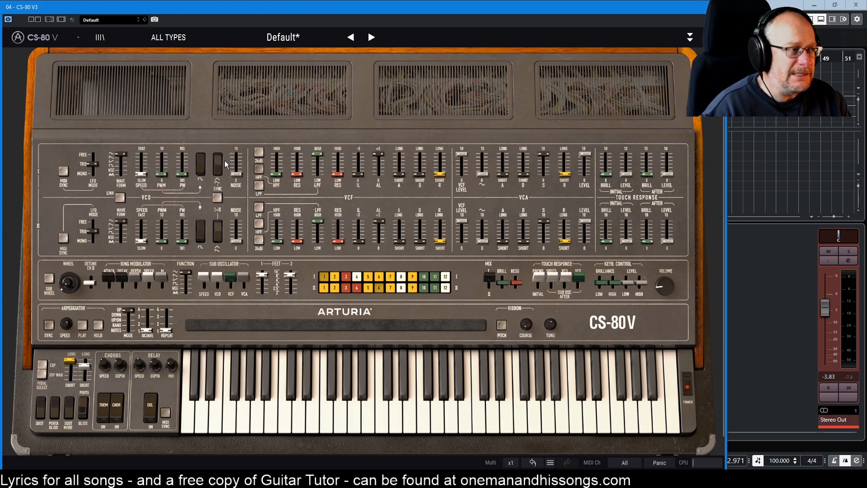
Enlarge the plugin window to 200% and toggle oscillator I's square wave switch on and off.
click(55, 43)
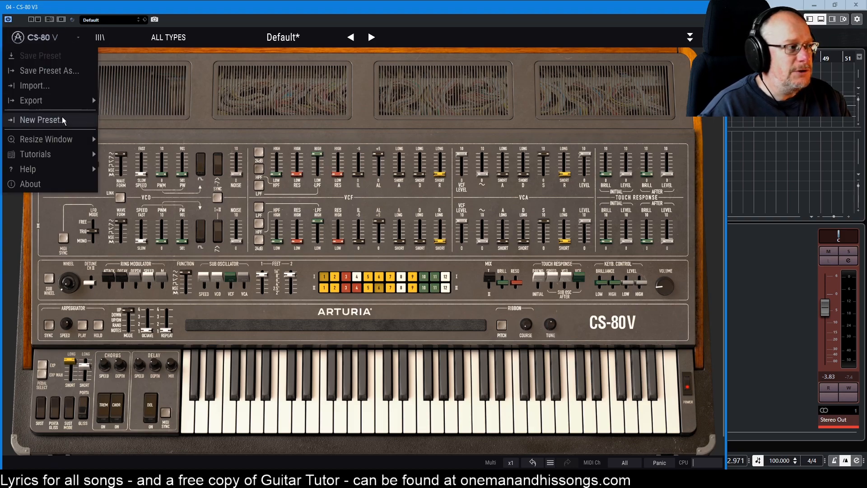
mouse_move(68, 140)
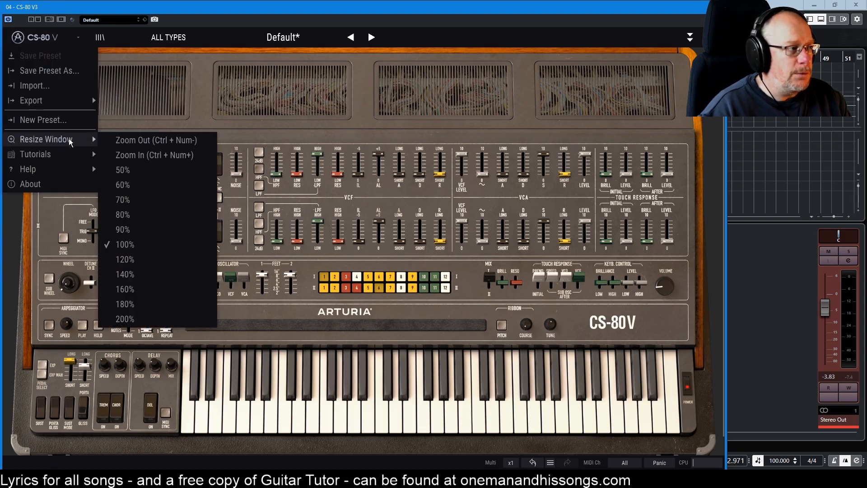
click(126, 319)
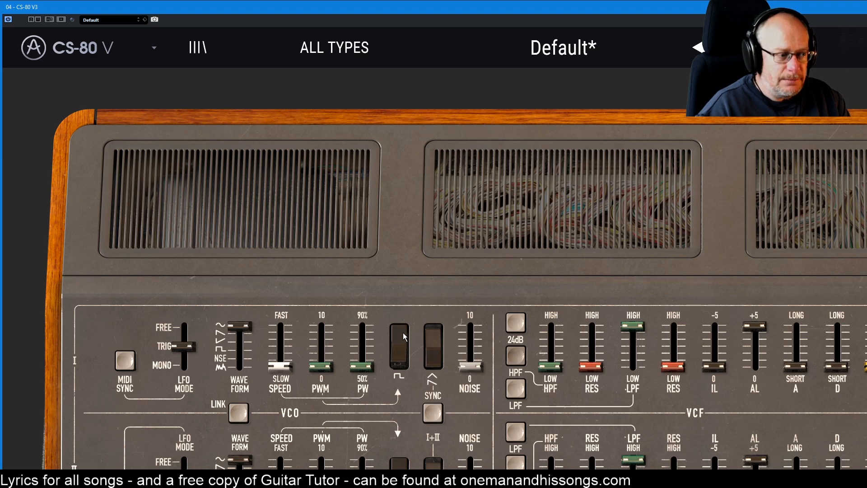
click(397, 357)
click(402, 333)
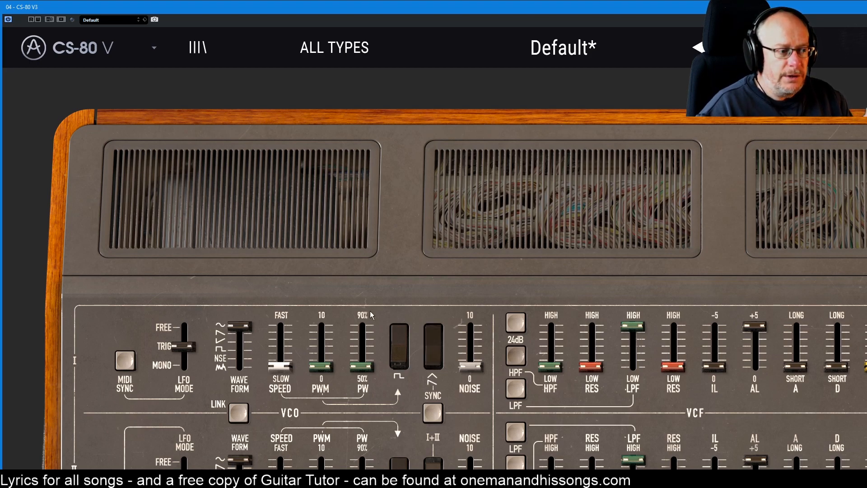
Resize the plugin window back to 100%.
click(97, 46)
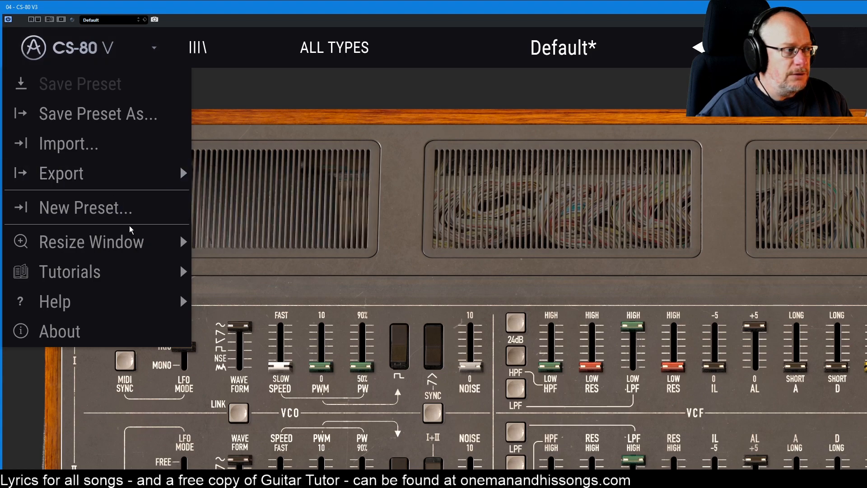
mouse_move(138, 241)
click(254, 319)
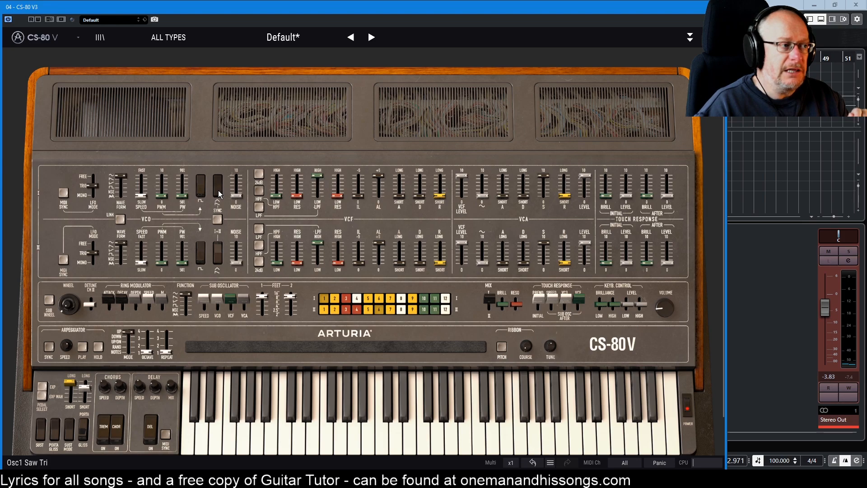
Enlarge the plugin window to 200% and toggle oscillator I's saw wave switch on and off twice.
click(23, 37)
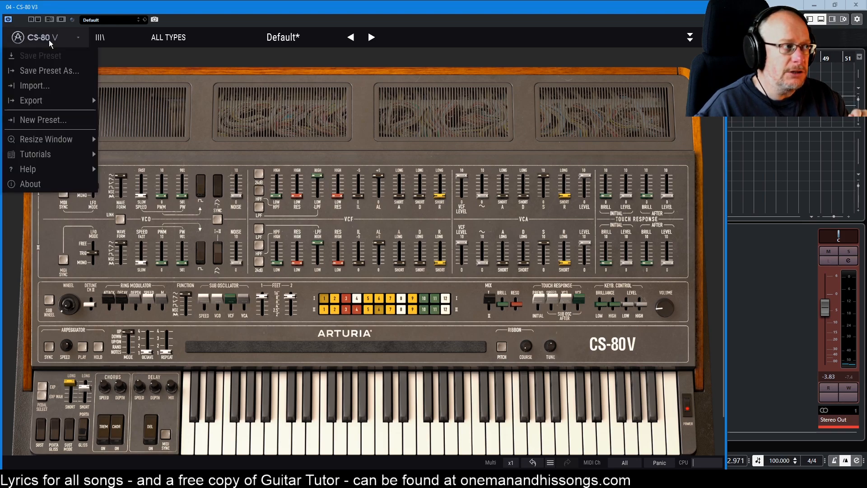
mouse_move(79, 141)
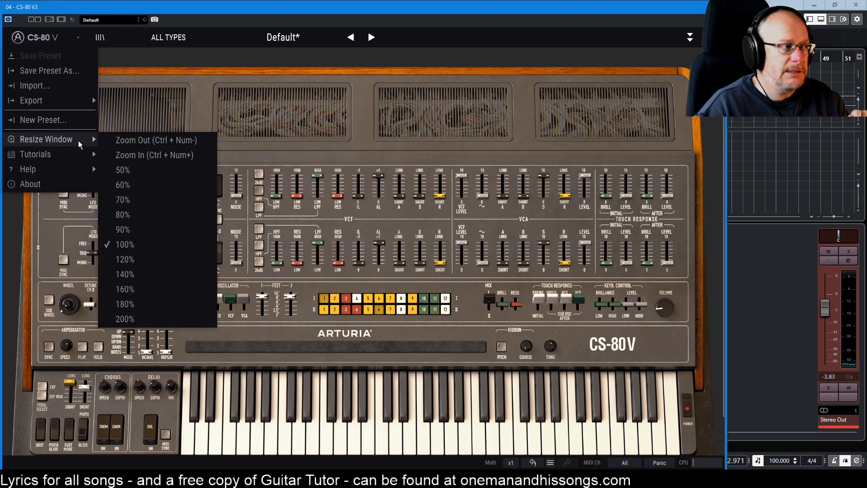
click(129, 319)
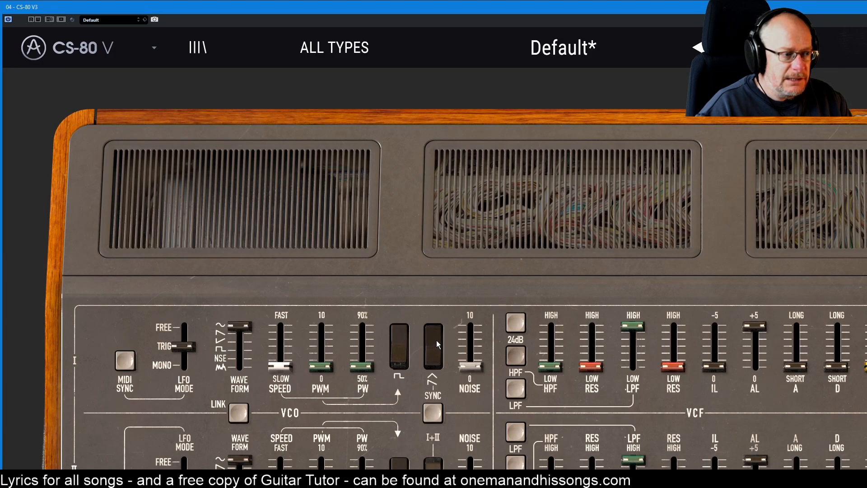
click(437, 364)
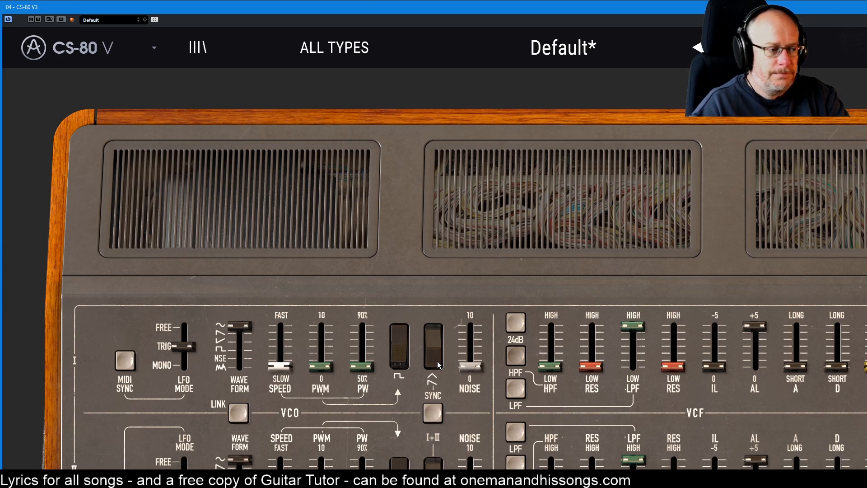
click(438, 365)
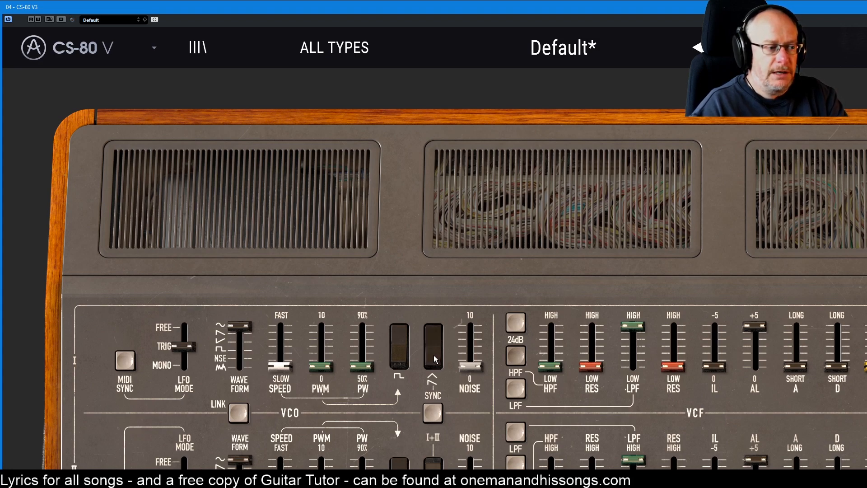
click(435, 359)
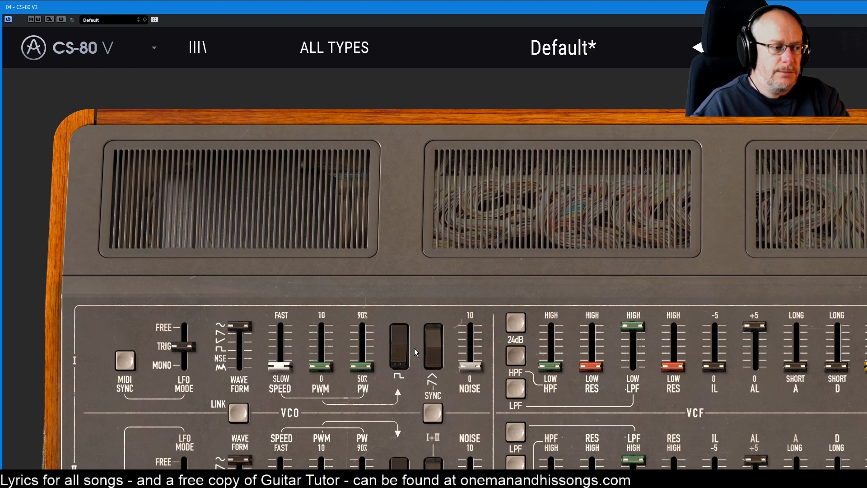
click(434, 347)
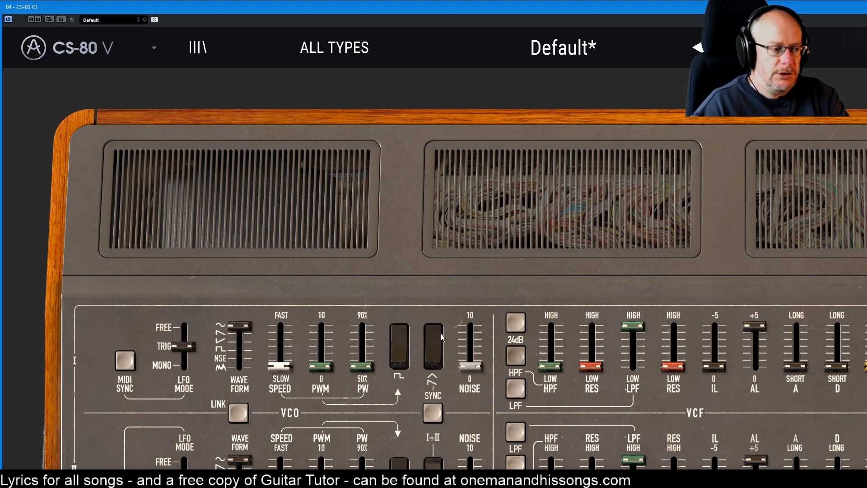
Toggle oscillator I's square and saw wave switches in different combinations to compare the waveforms.
click(400, 356)
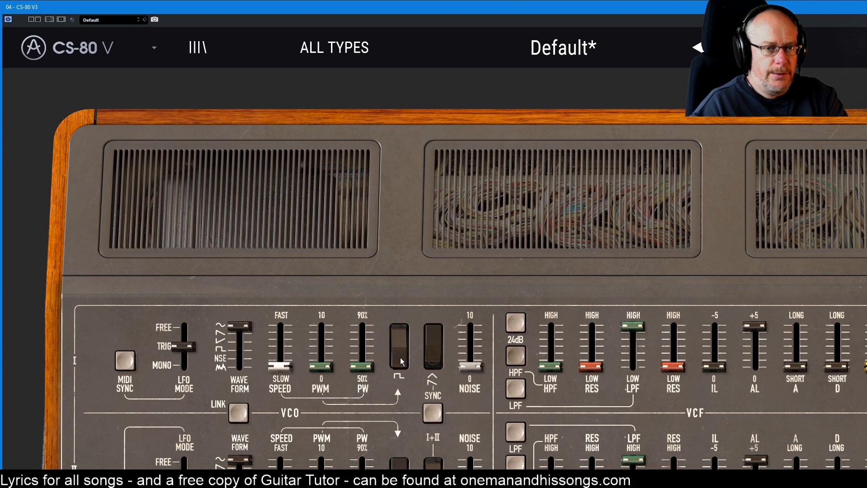
click(436, 357)
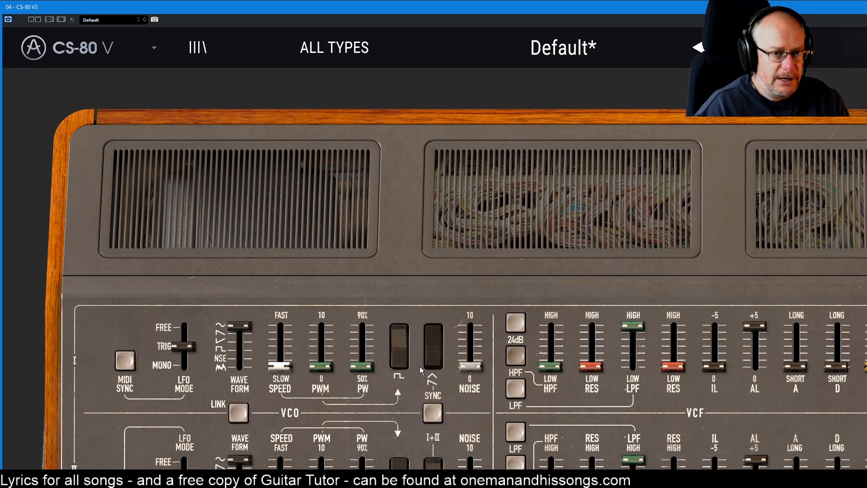
click(435, 366)
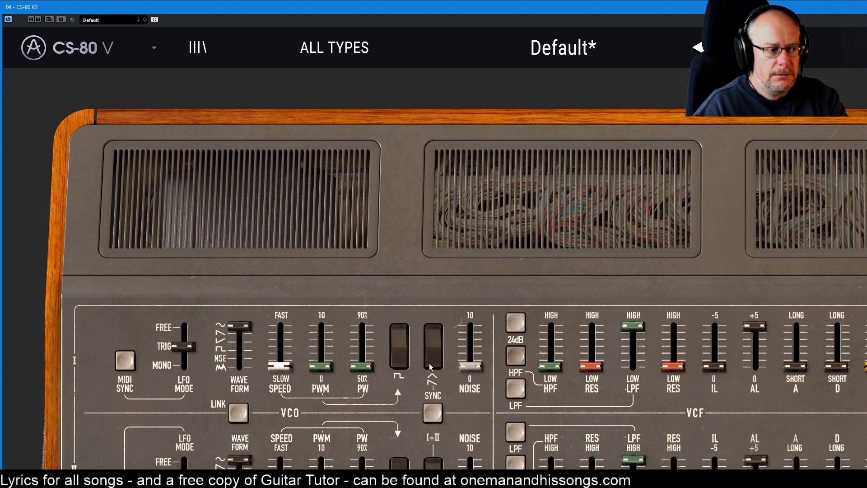
click(400, 338)
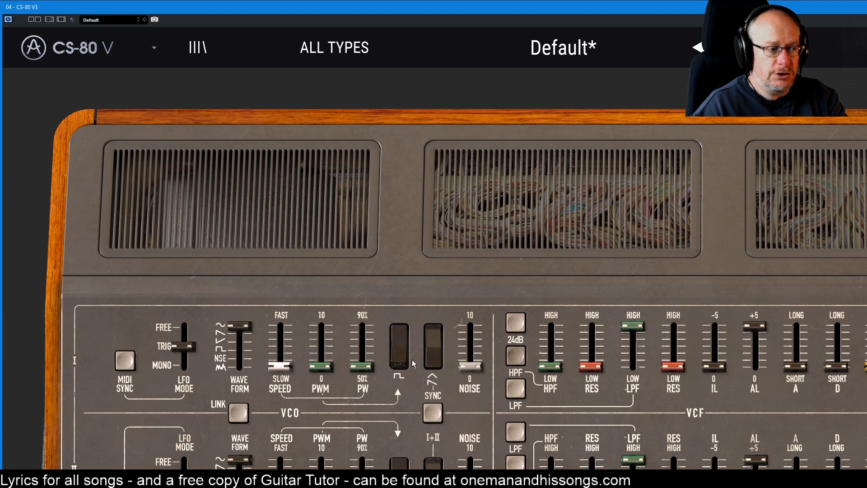
click(395, 359)
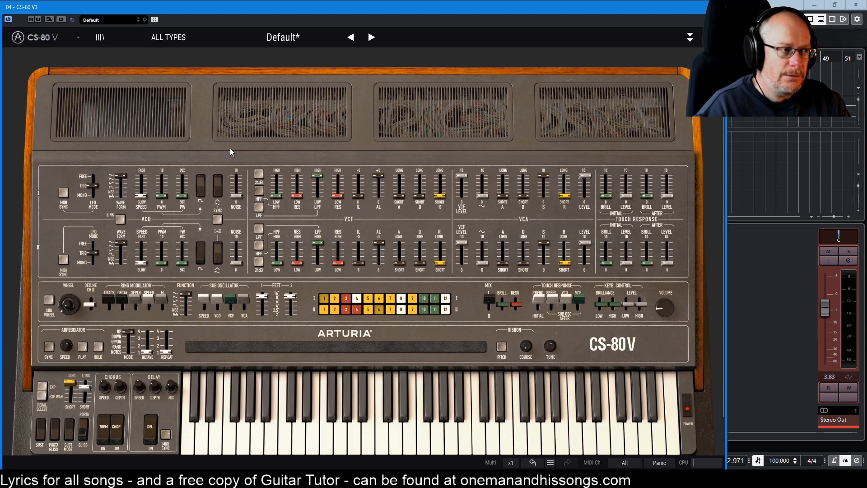
Raise oscillator I's sine level in the VCA section to 18.04 dB.
mouse_move(484, 202)
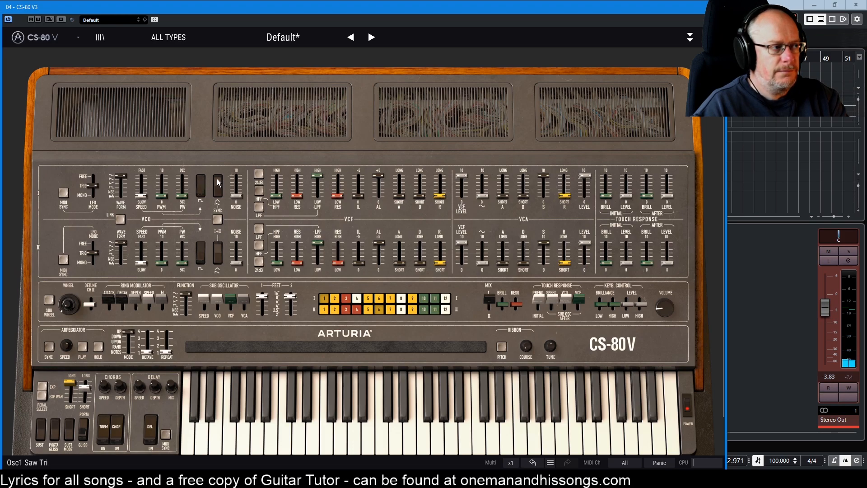
mouse_move(424, 186)
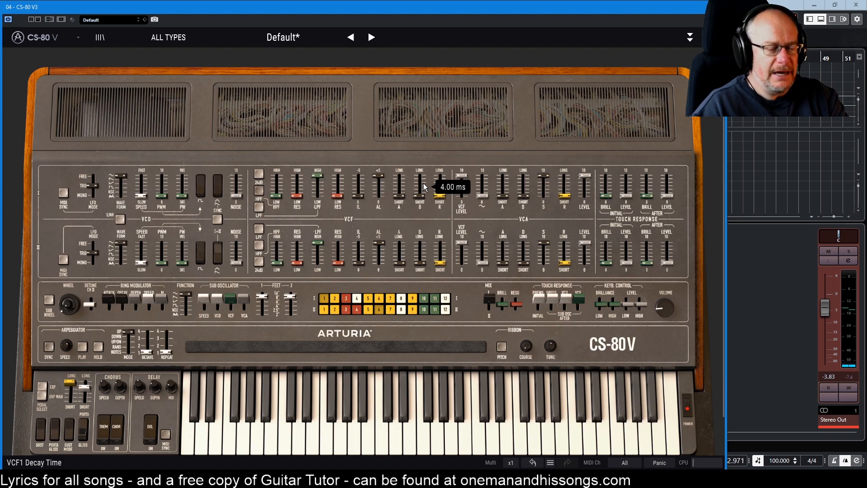
drag(484, 197, 484, 175)
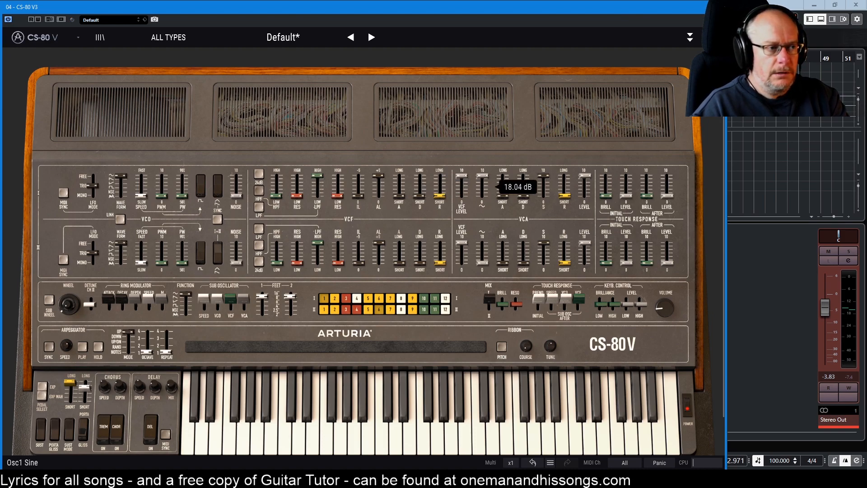
Lower oscillator I's sine level to 3.40 dB, and raise it back close to the maximum.
mouse_move(484, 239)
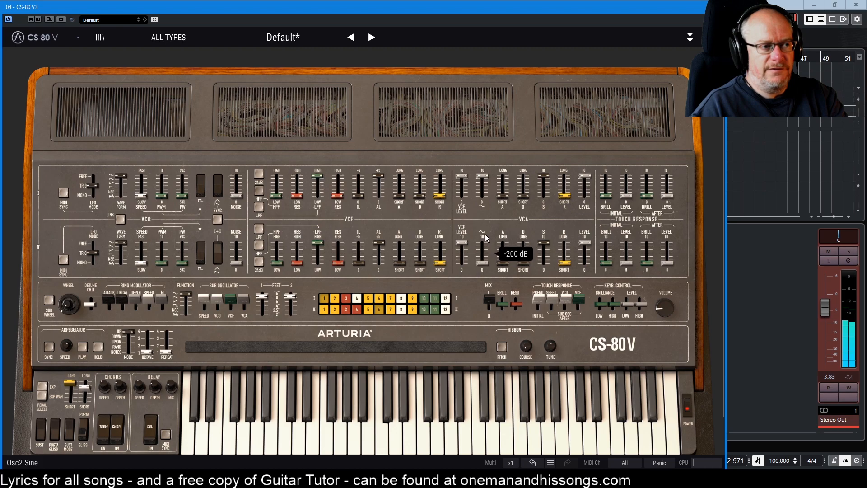
drag(483, 176, 482, 185)
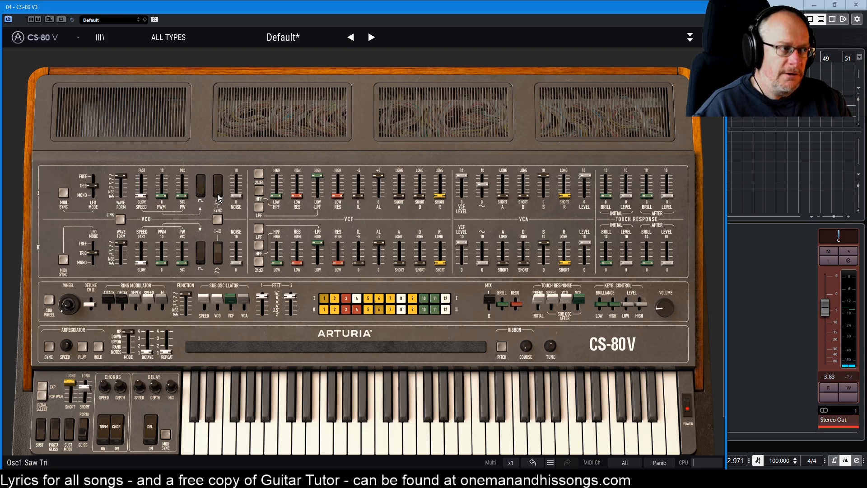
mouse_move(486, 204)
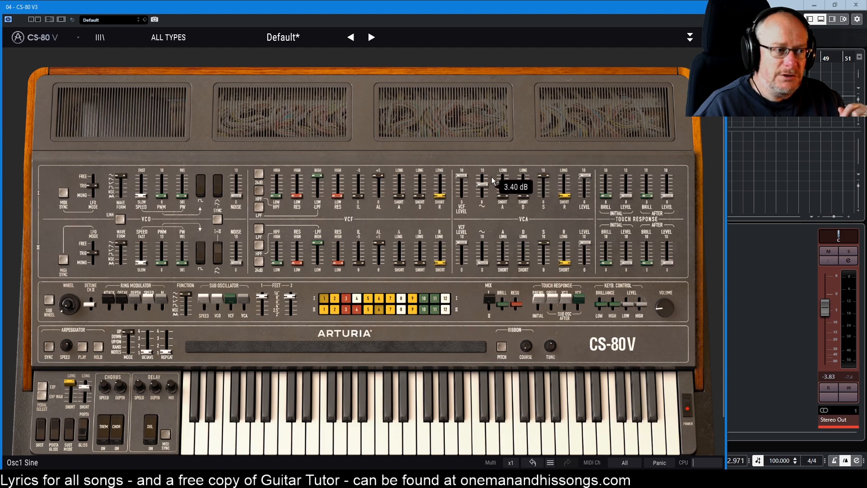
drag(486, 184, 483, 178)
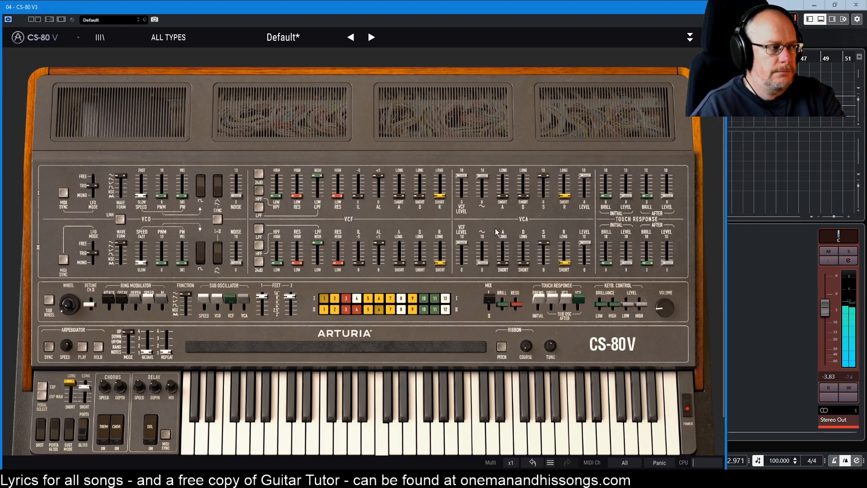
Toggle the high-pass filter switch in channel I's VCF section.
click(260, 192)
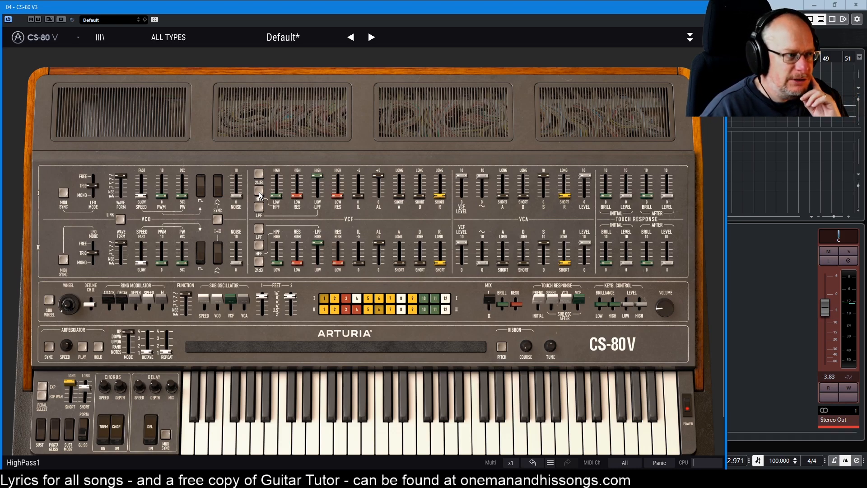
mouse_move(301, 245)
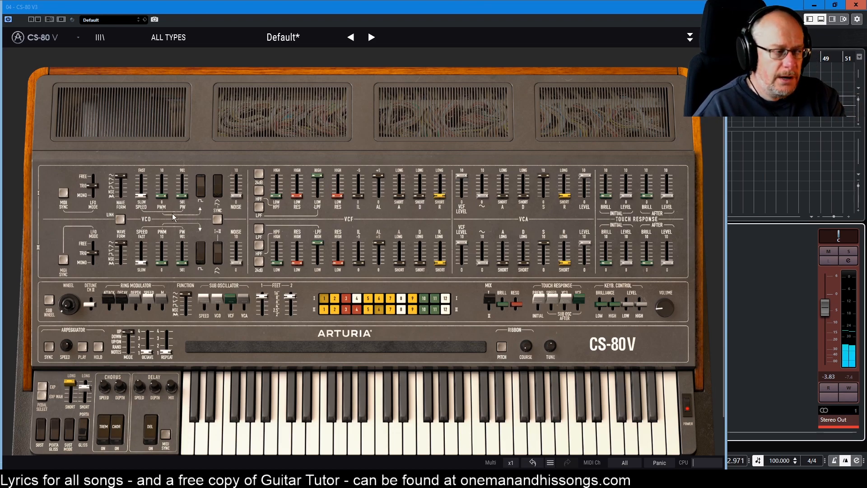
Set channel I's LFO speed to 0.97 Hz.
mouse_move(143, 200)
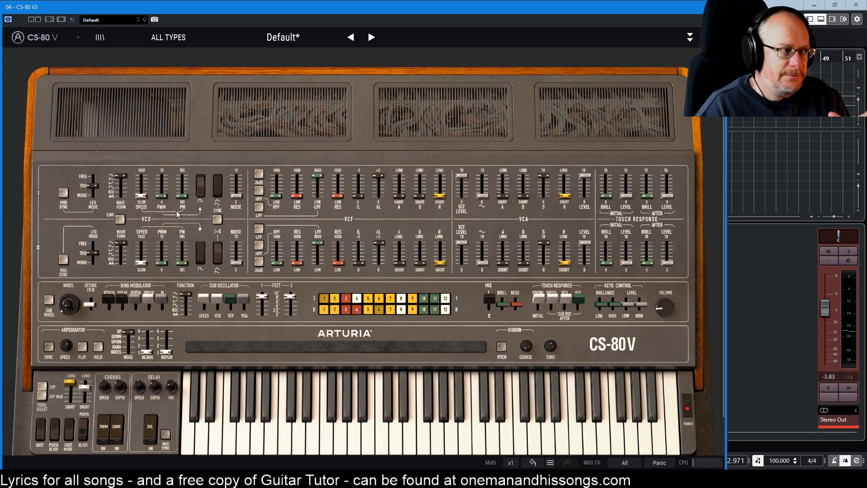
drag(141, 196, 142, 187)
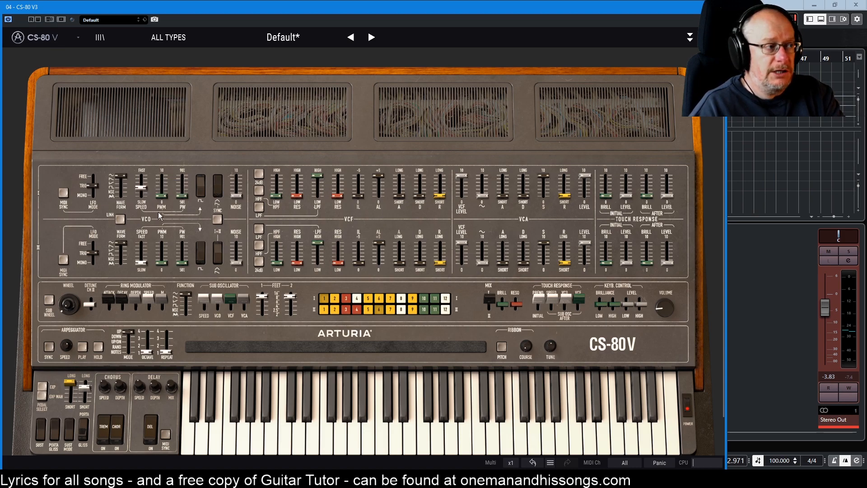
click(141, 189)
mouse_move(142, 188)
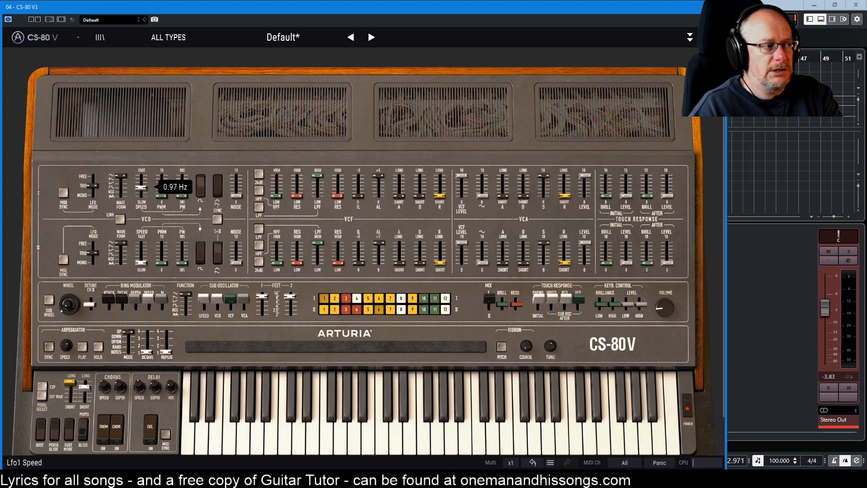
Raise oscillator I's PWM depth and pulse width to about mid-travel, and lower its LFO speed to the slowest setting.
drag(161, 198, 165, 181)
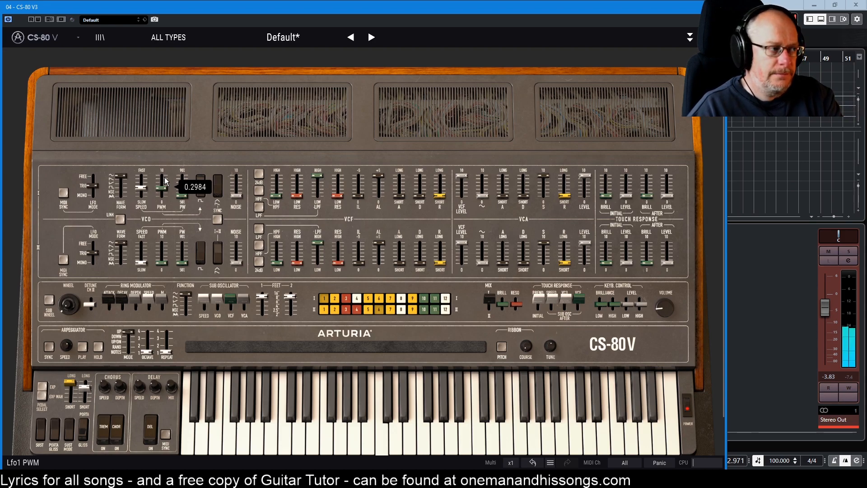
drag(165, 185, 165, 174)
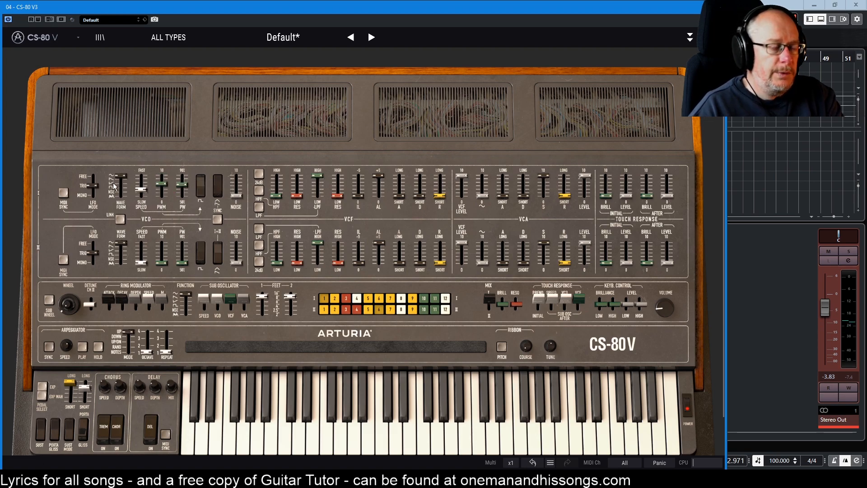
drag(142, 190, 141, 196)
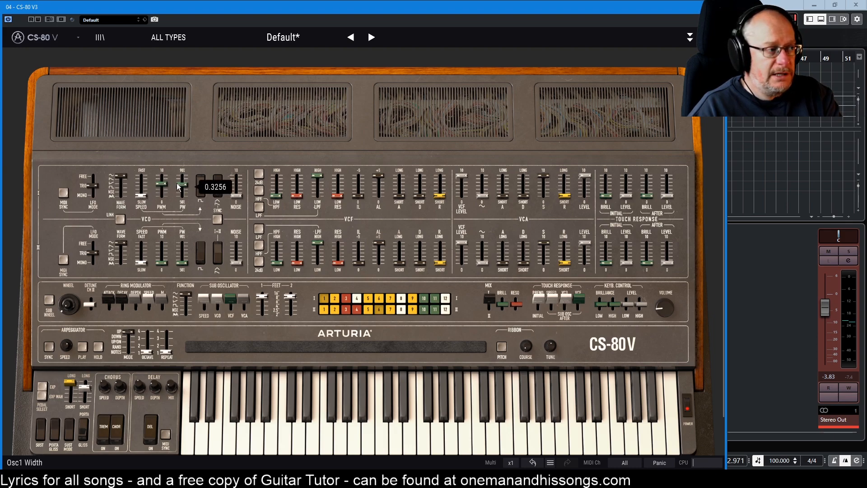
Lower oscillator I's PWM depth to zero and sweep its pulse width between 0.1000 and 0.4800, finishing at 0.1000.
drag(162, 183, 162, 195)
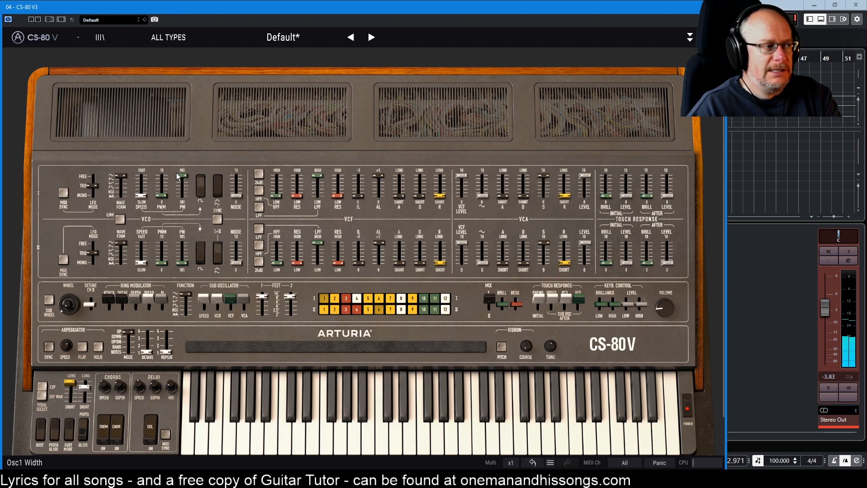
mouse_move(180, 179)
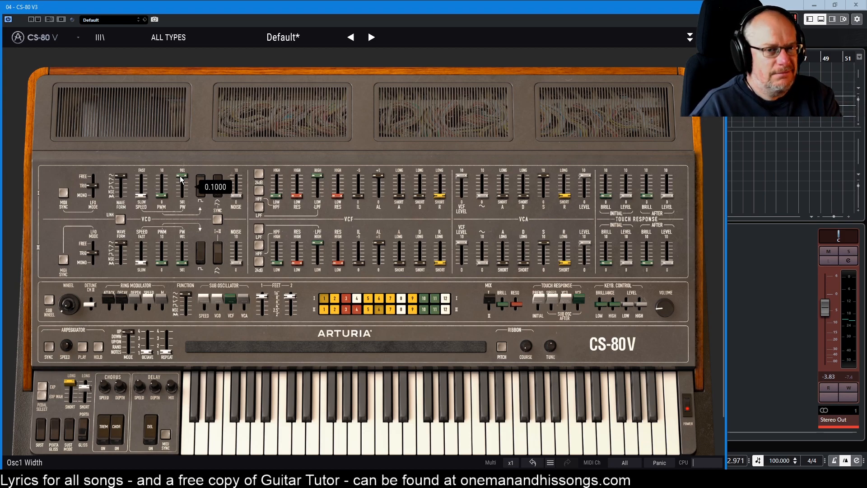
drag(180, 179, 181, 169)
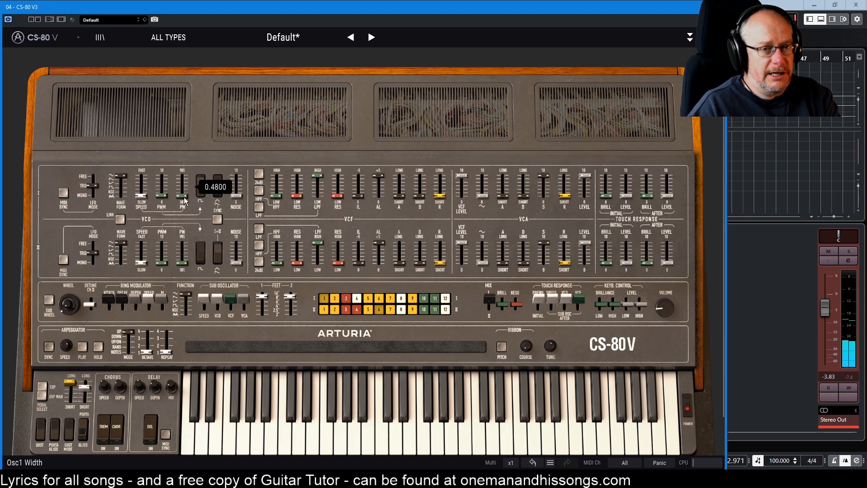
drag(183, 197, 183, 176)
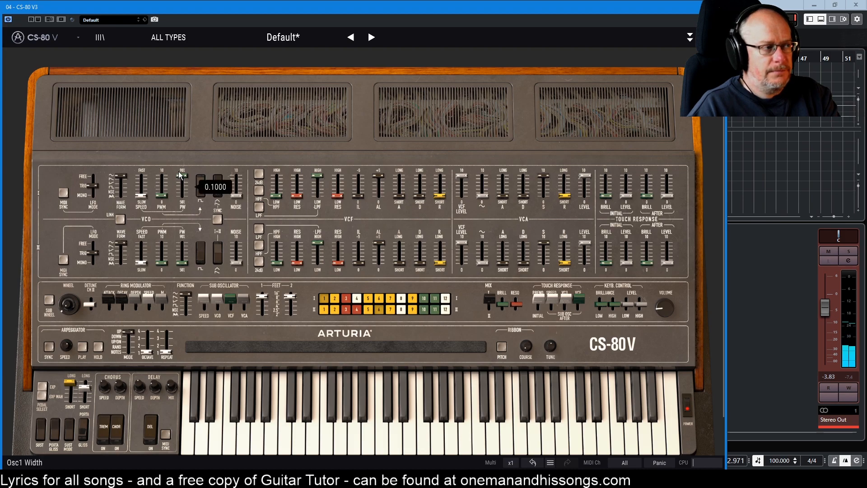
Raise channel I's LFO speed and PWM depth to about mid-travel, and bring its pulse width close to mid-travel.
mouse_move(141, 198)
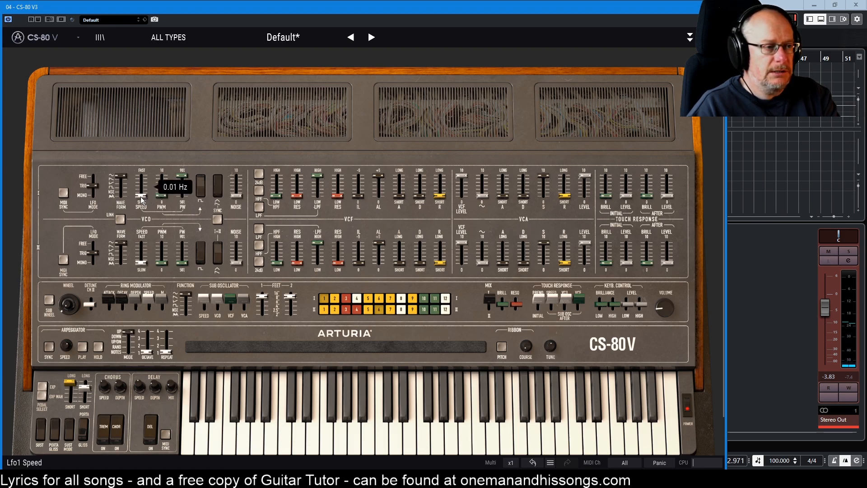
drag(141, 199, 163, 196)
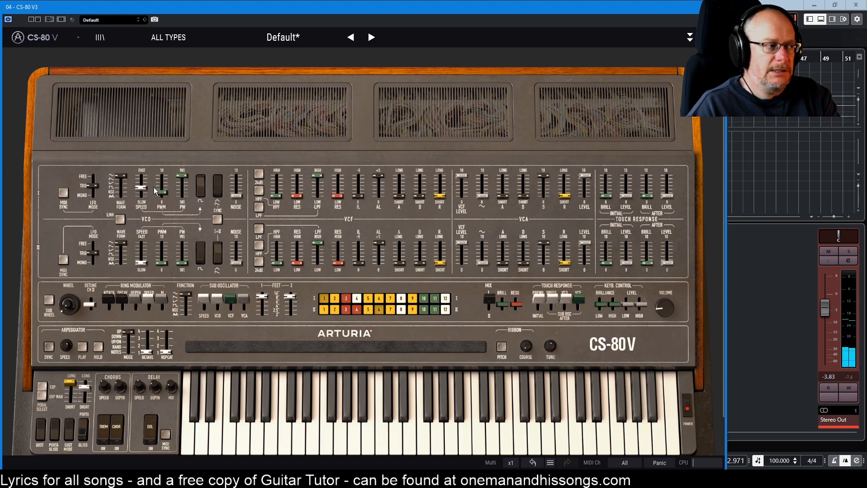
mouse_move(159, 191)
drag(161, 193, 182, 183)
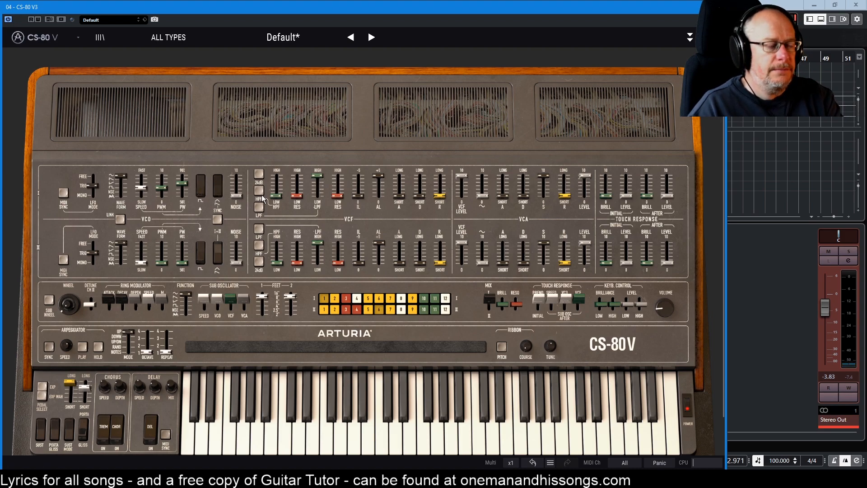
mouse_move(166, 189)
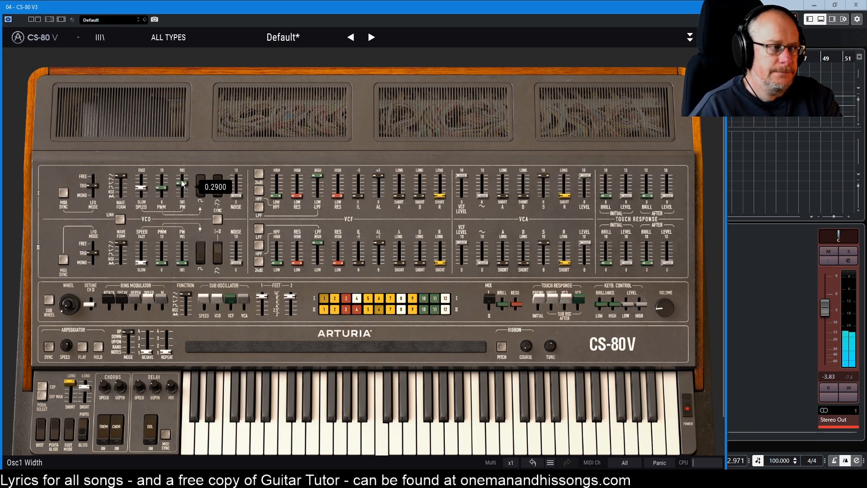
mouse_move(181, 185)
mouse_down()
mouse_move(141, 189)
mouse_move(182, 185)
mouse_up()
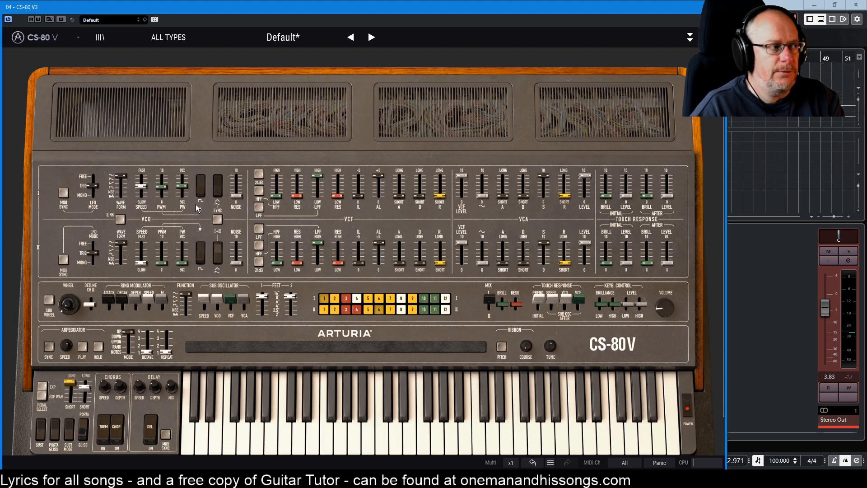
Set channel I's LFO waveform to Saw down and its LFO speed to 0.22 Hz.
mouse_move(130, 199)
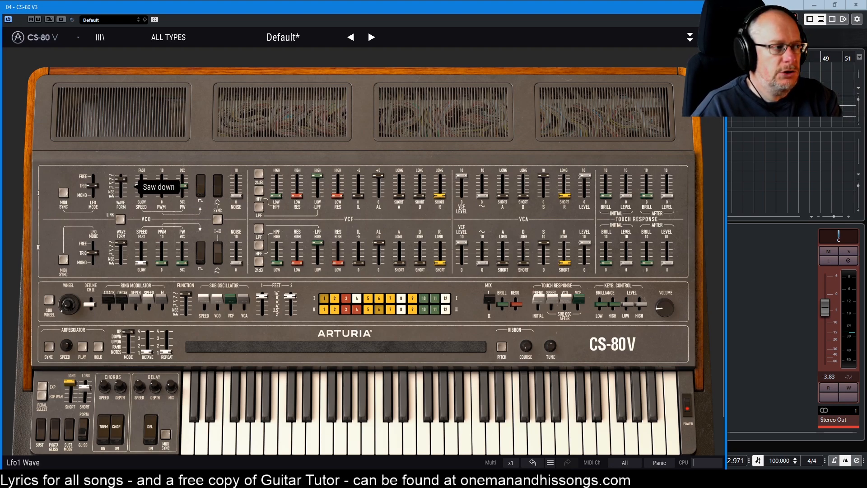
mouse_move(197, 268)
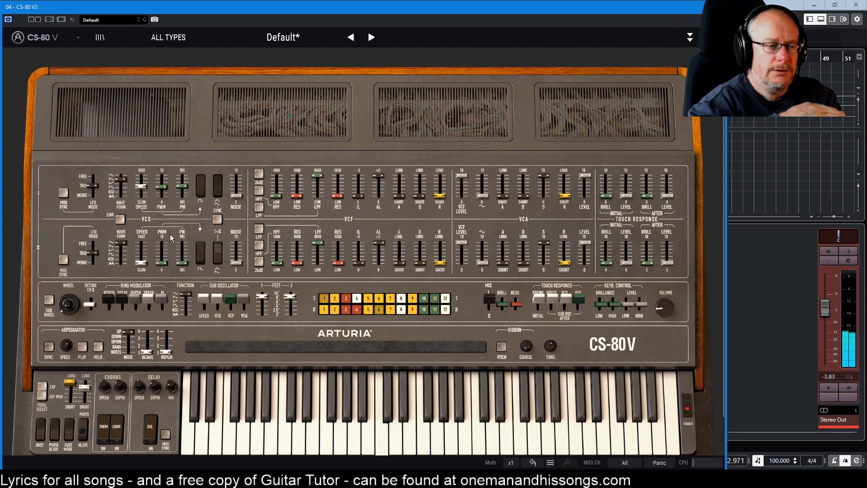
drag(135, 185, 162, 186)
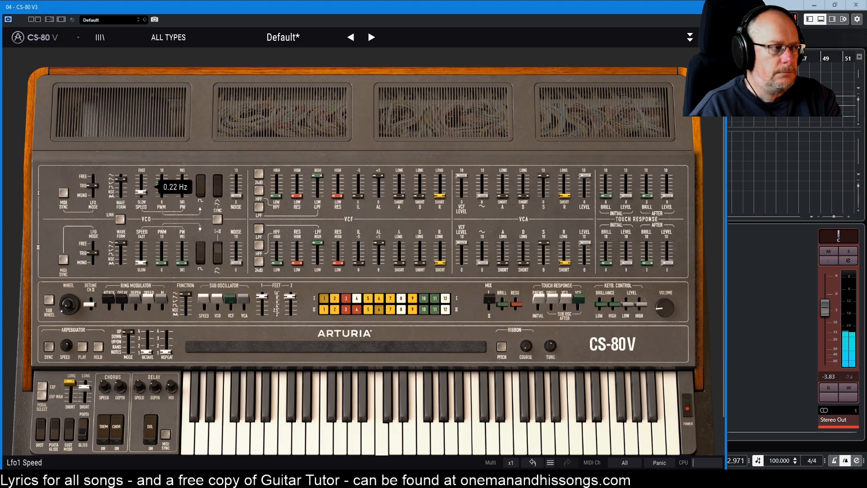
Step channel I's LFO waveform from Saw up through to Rand while raising the LFO speed slightly.
mouse_move(123, 180)
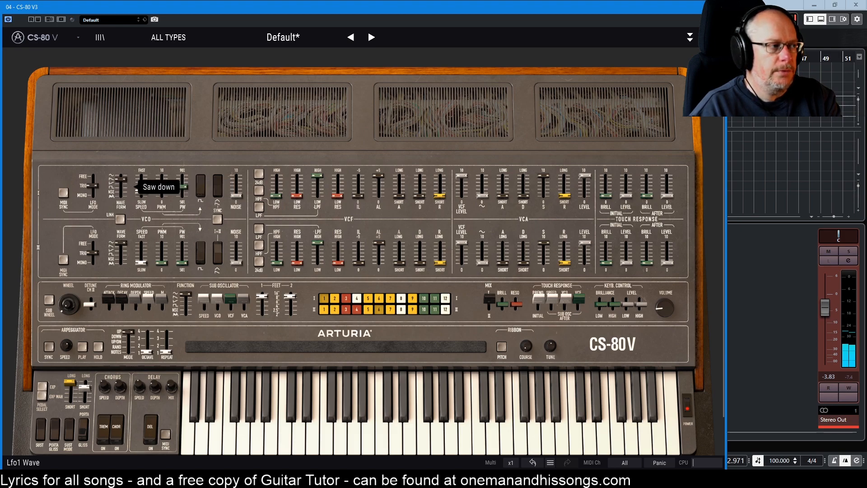
drag(125, 181, 124, 189)
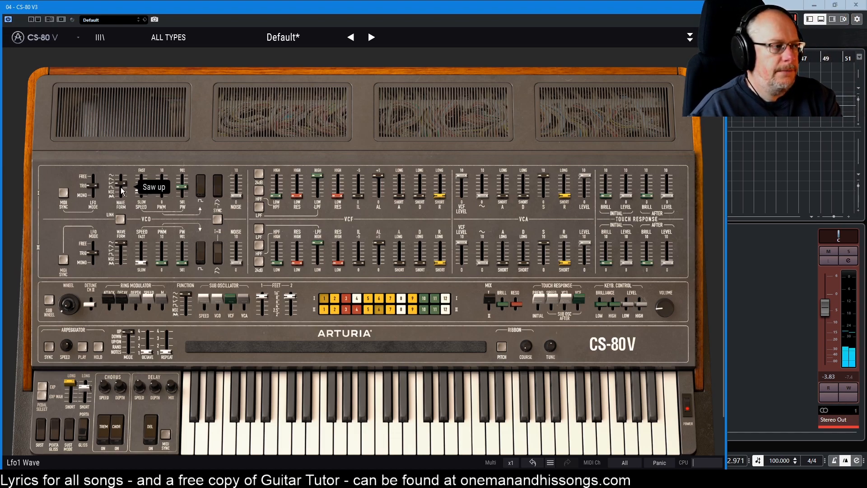
click(120, 187)
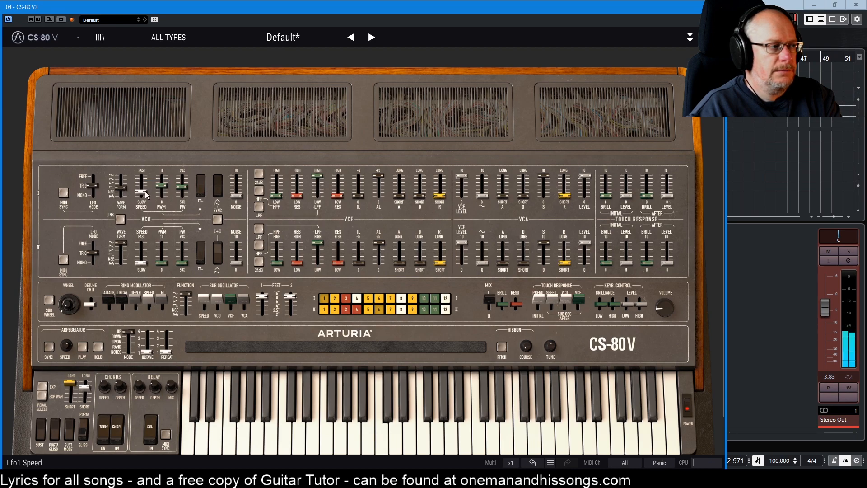
drag(144, 195, 144, 190)
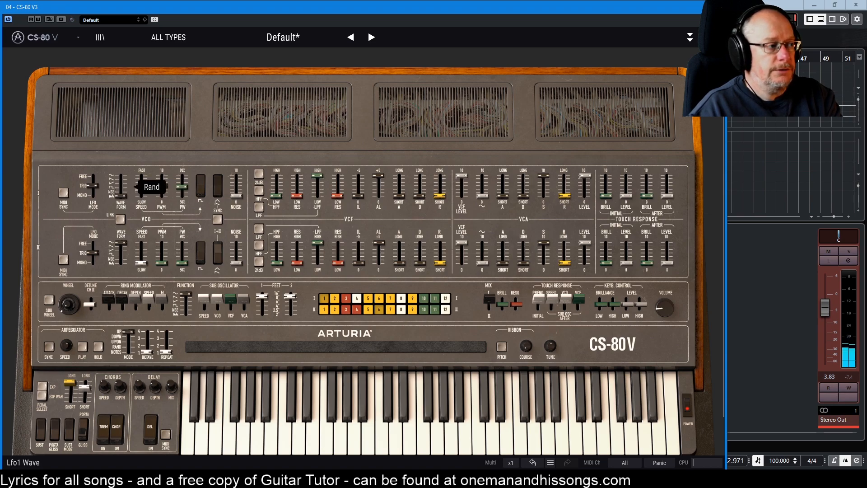
Set channel I's PWM depth to 0.4440, and try the Noise and Rand LFO waveforms before restoring the first waveform.
mouse_move(163, 188)
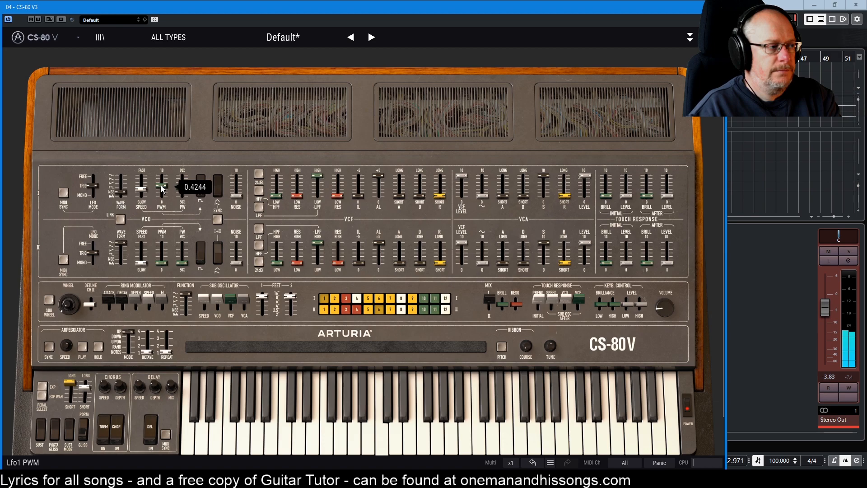
drag(162, 186, 161, 185)
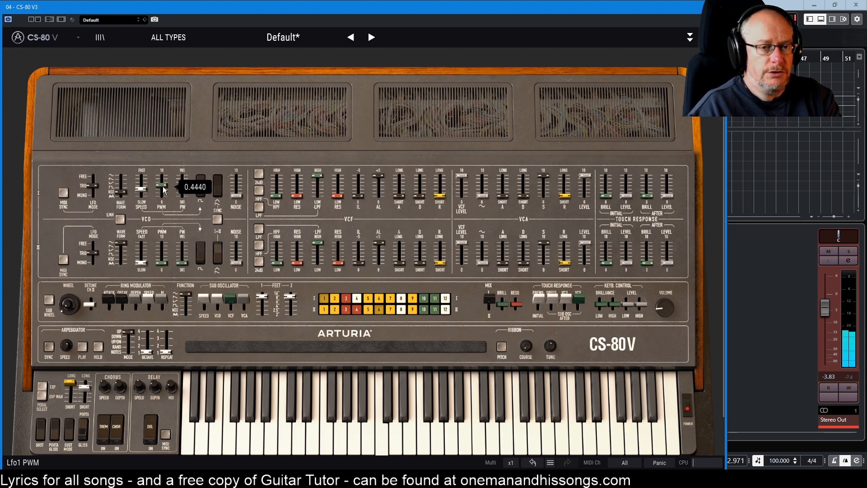
mouse_move(143, 193)
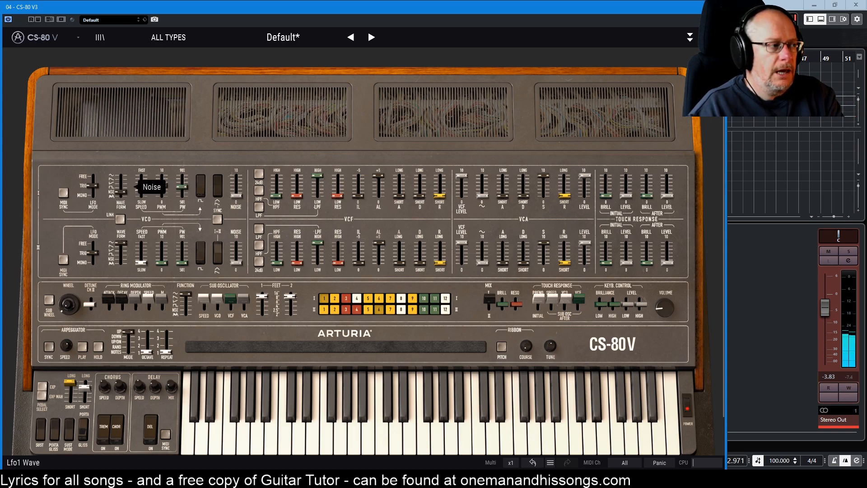
mouse_move(163, 175)
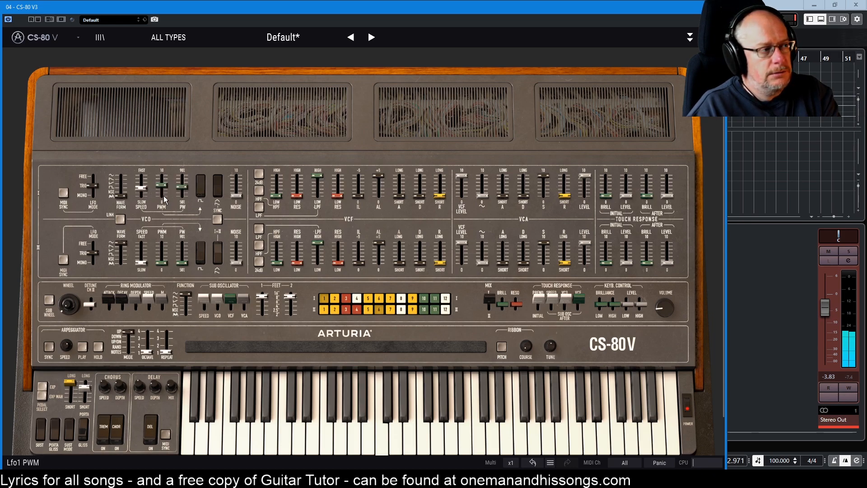
mouse_move(170, 196)
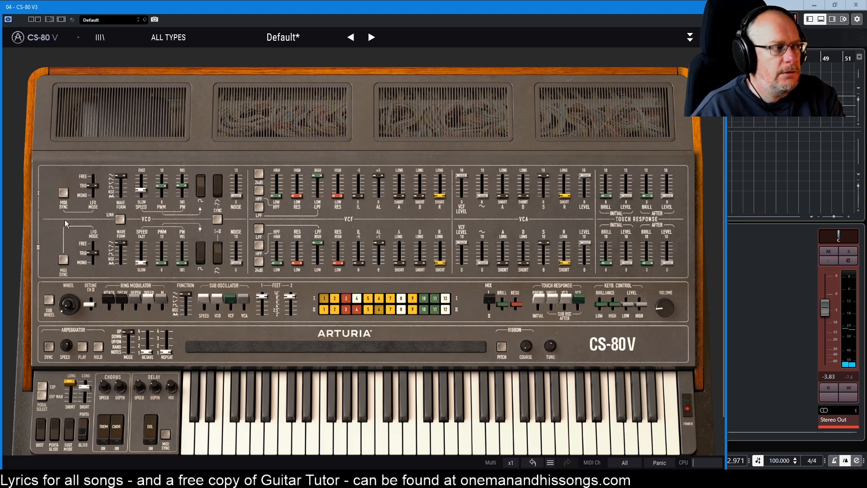
Switch channel I's LFO mode to Free, to Mono, and back to Trig.
mouse_move(89, 190)
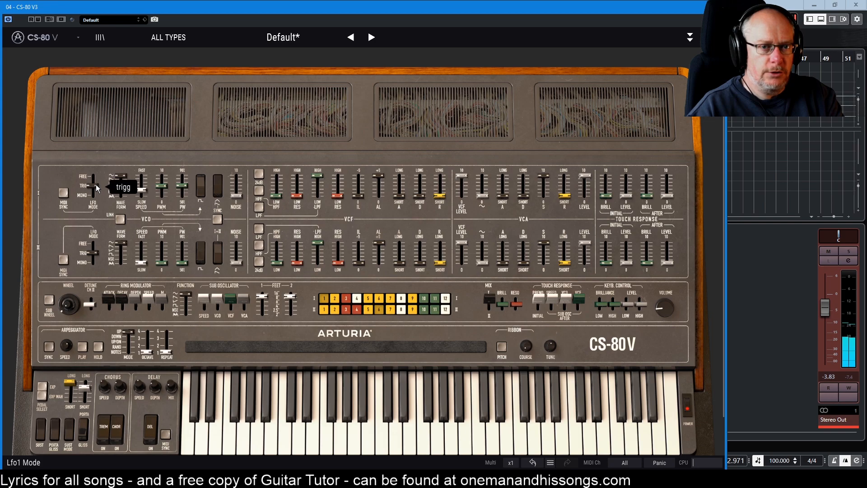
drag(96, 189, 94, 177)
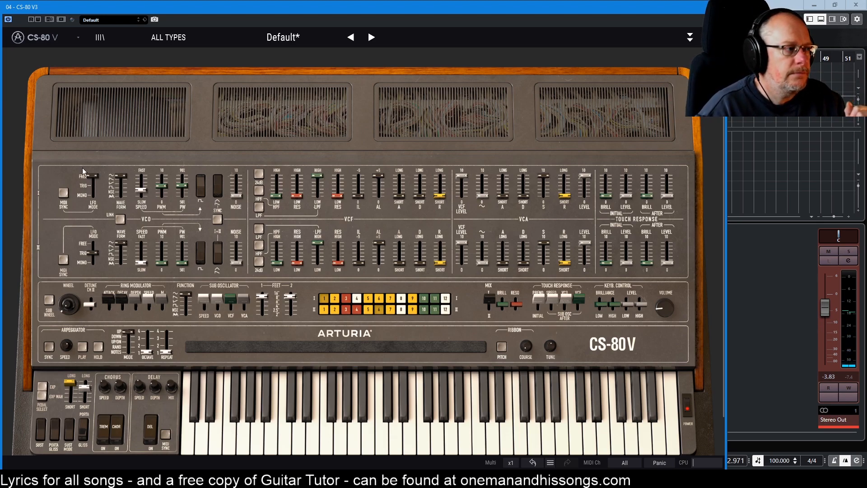
drag(94, 179, 94, 195)
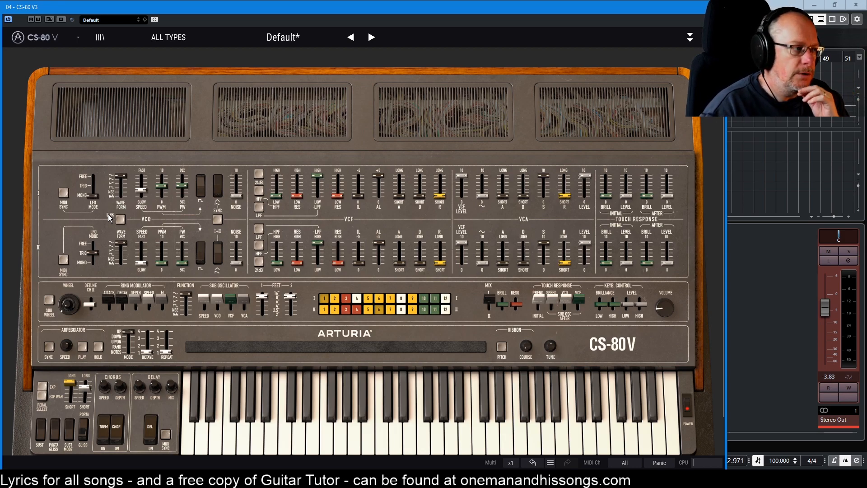
mouse_move(96, 196)
drag(93, 195, 94, 186)
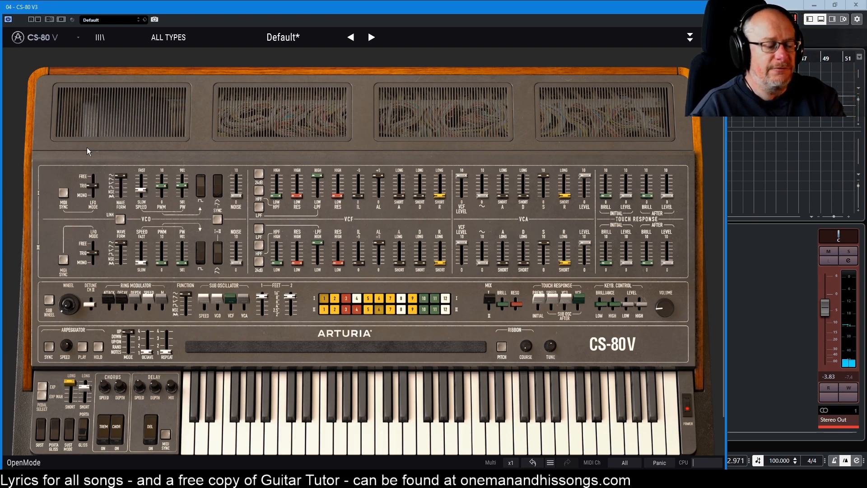
Raise channel I's LFO speed slightly, and sweep oscillator I's noise level up and back to zero.
drag(144, 190, 143, 192)
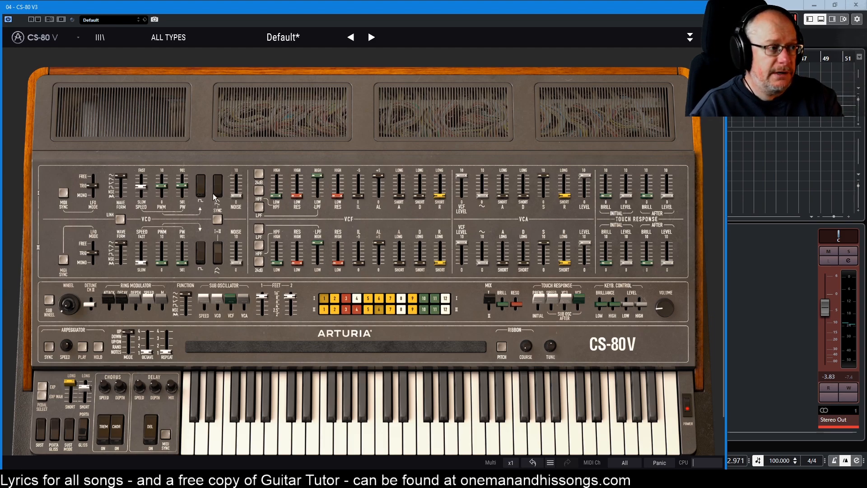
drag(237, 196, 238, 200)
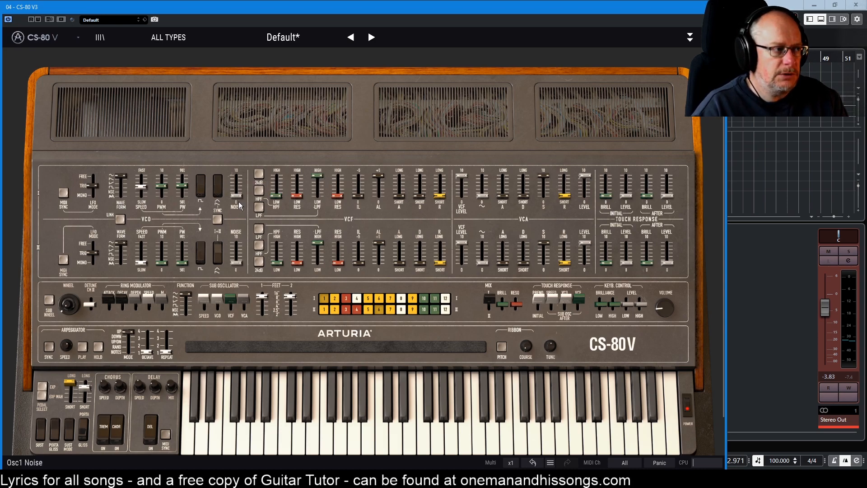
Raise oscillator I's sine level to about three-quarters of its travel, and check channel I's VCA sustain, release and level at 0.00 dB.
drag(487, 198, 483, 180)
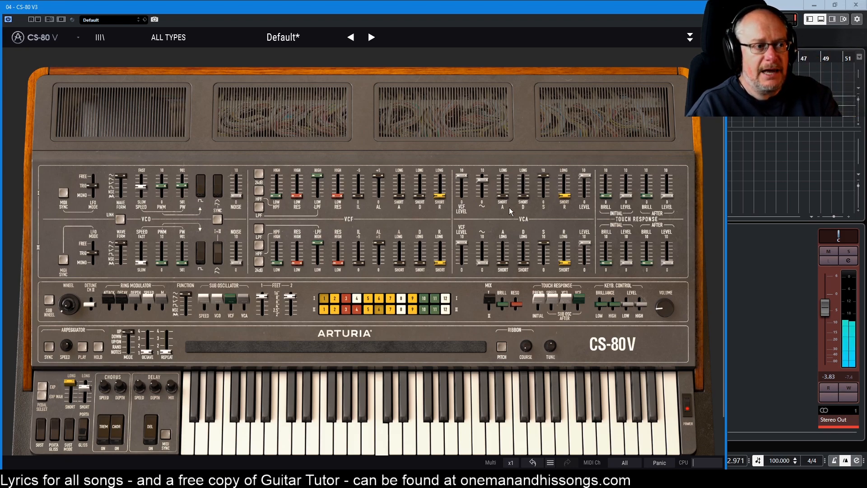
mouse_move(525, 200)
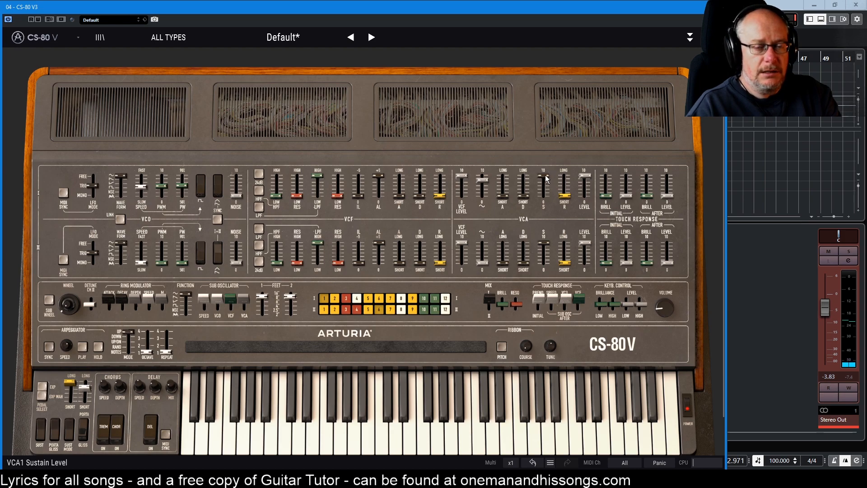
mouse_move(543, 179)
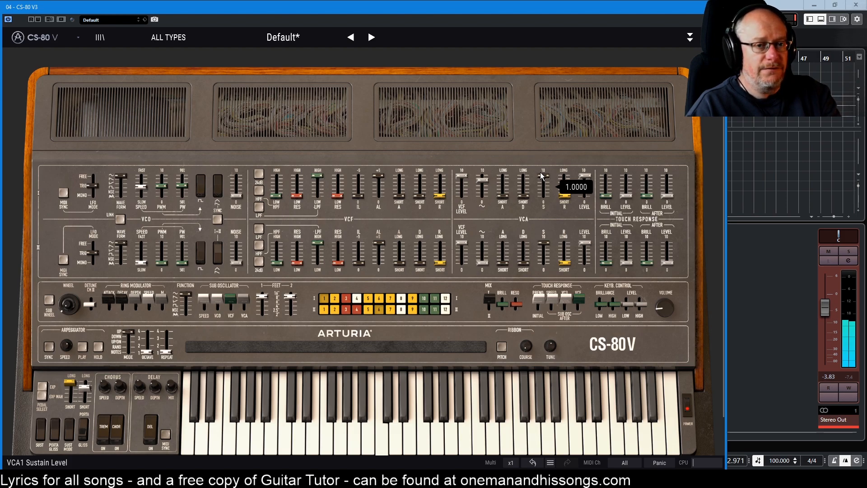
mouse_move(570, 197)
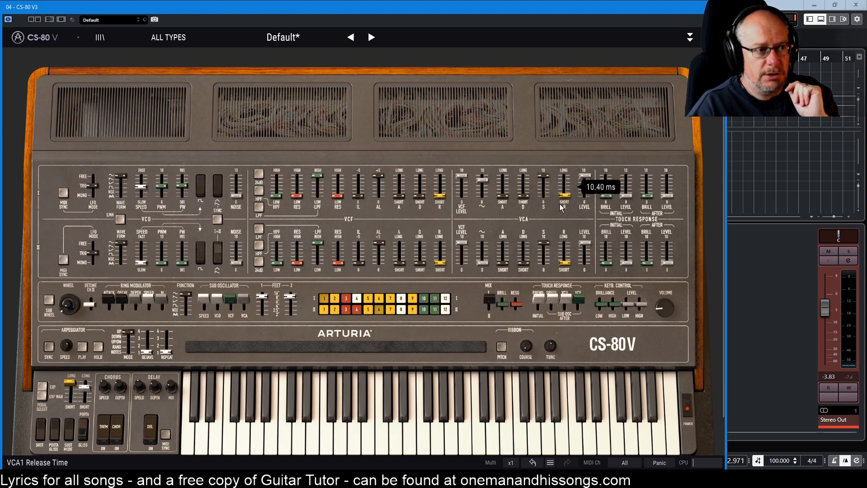
mouse_move(587, 177)
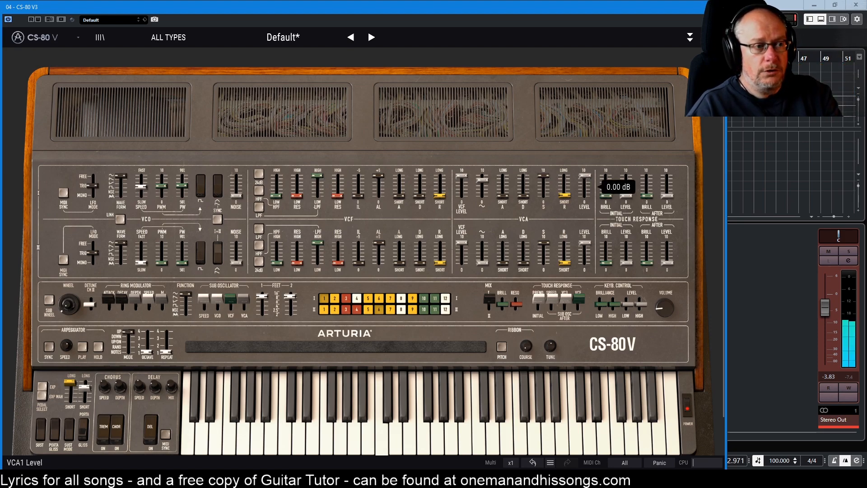
mouse_move(584, 176)
mouse_down()
mouse_move(585, 191)
mouse_move(584, 175)
mouse_up()
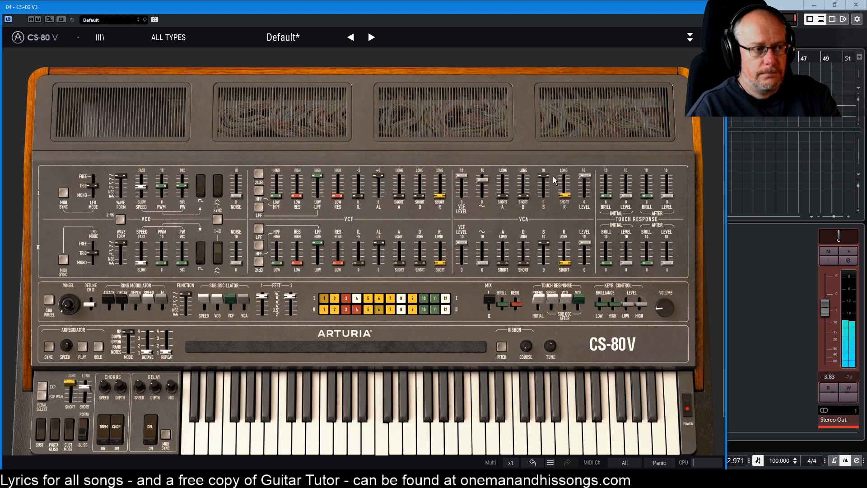
Shape channel I's VCA envelope by trying longer release and attack times, lengthening the decay, and setting the sustain to 0.4880.
drag(565, 196, 566, 189)
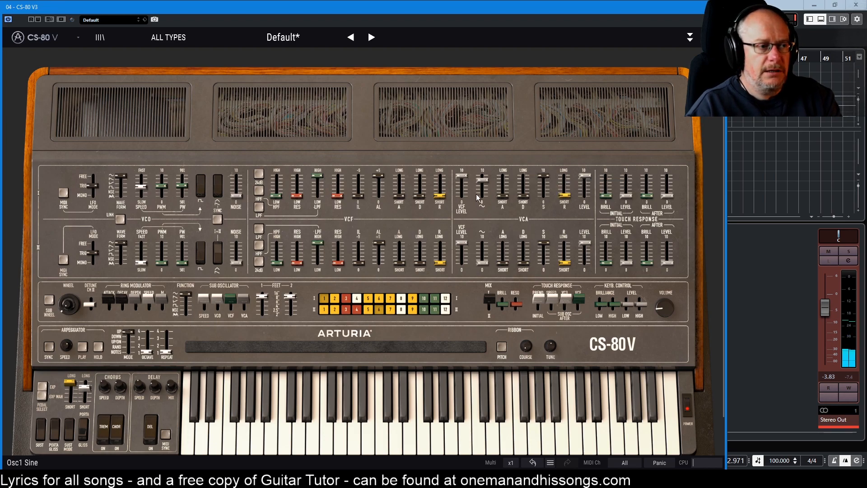
drag(502, 194, 501, 187)
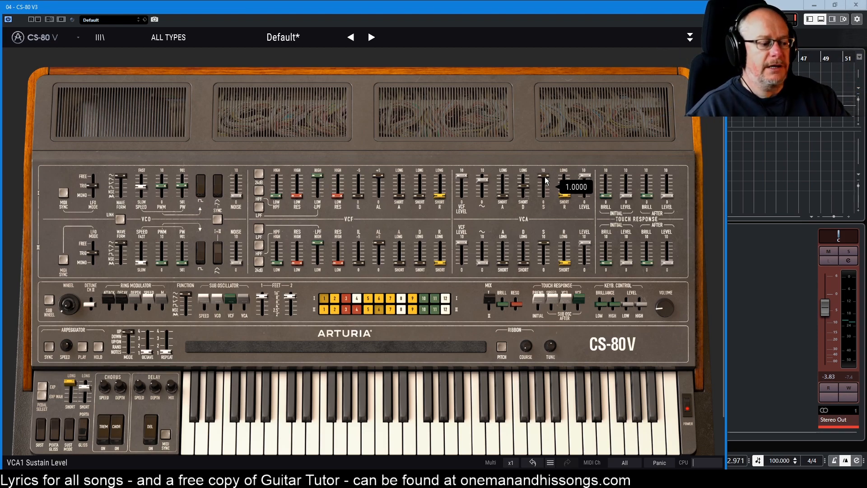
drag(544, 177, 525, 187)
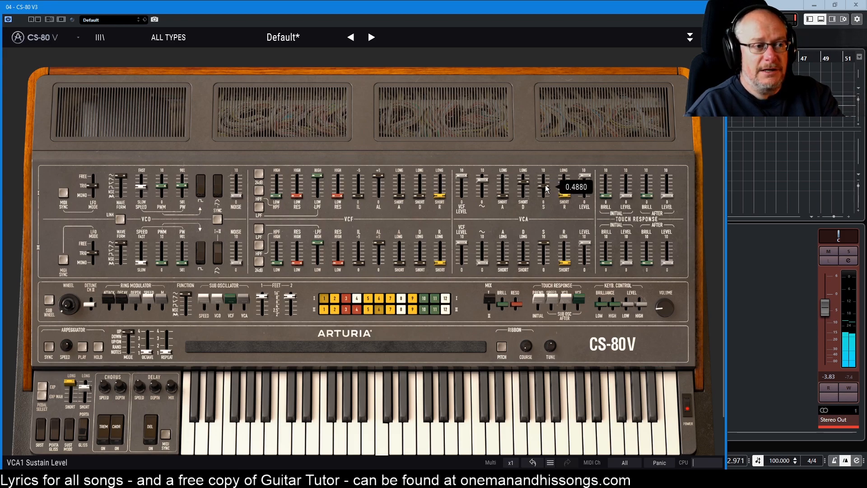
mouse_move(567, 196)
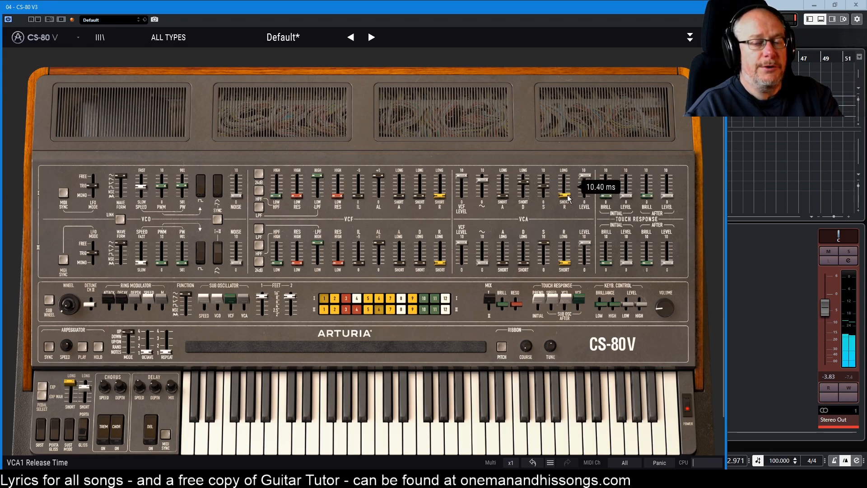